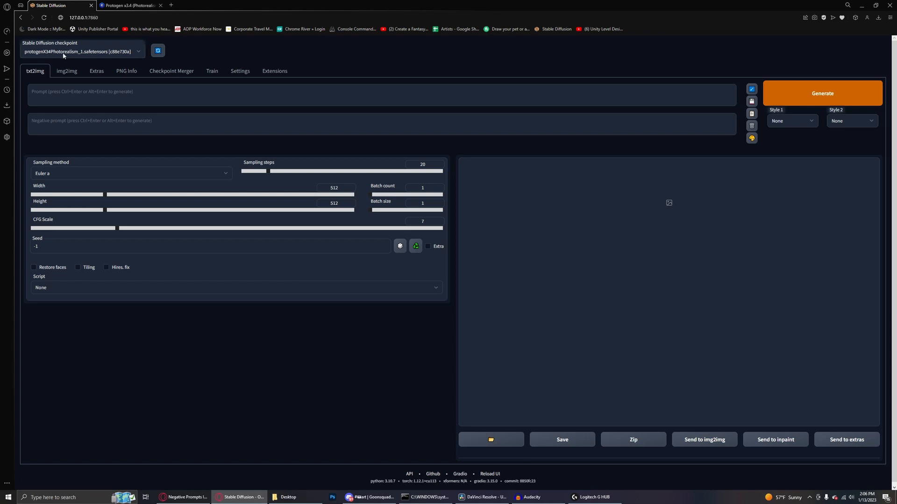
Switch to the Protogen x3.4 page on Civitai, look over the uploader's other Protogen models and return to the x3.4 page
{"action": "left_click", "coordinate": [128, 5]}
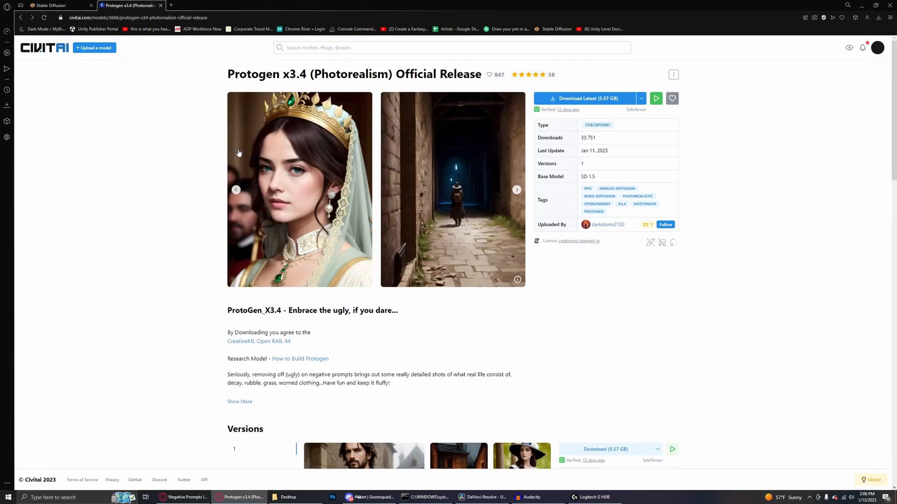
{"action": "left_click", "coordinate": [614, 225]}
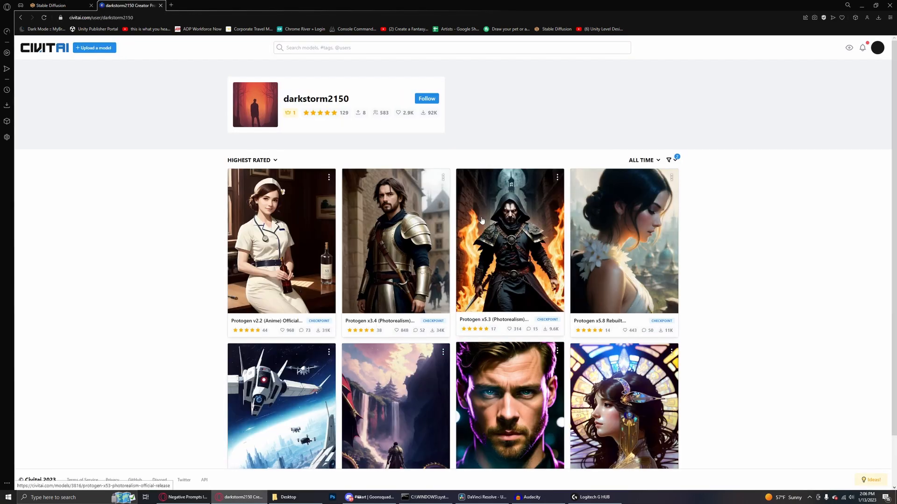
{"action": "scroll", "coordinate": [514, 218], "scroll_direction": "down", "scroll_amount": 1}
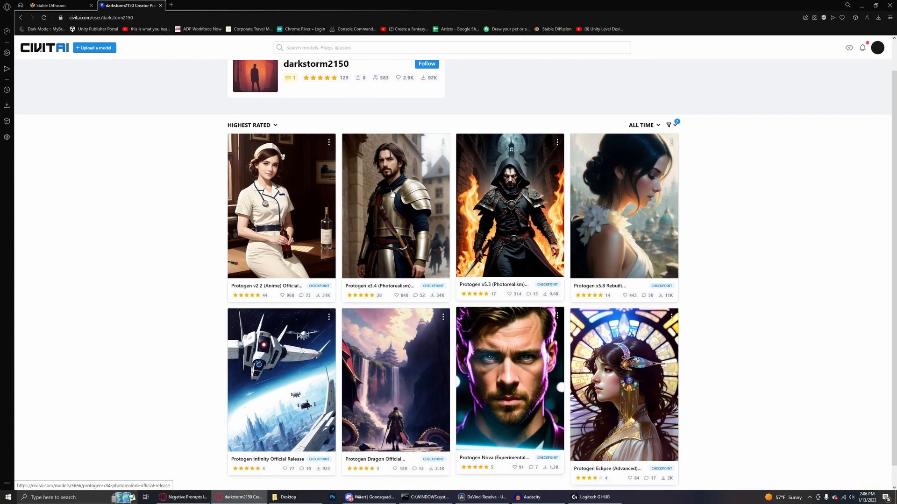
{"action": "left_click", "coordinate": [21, 17]}
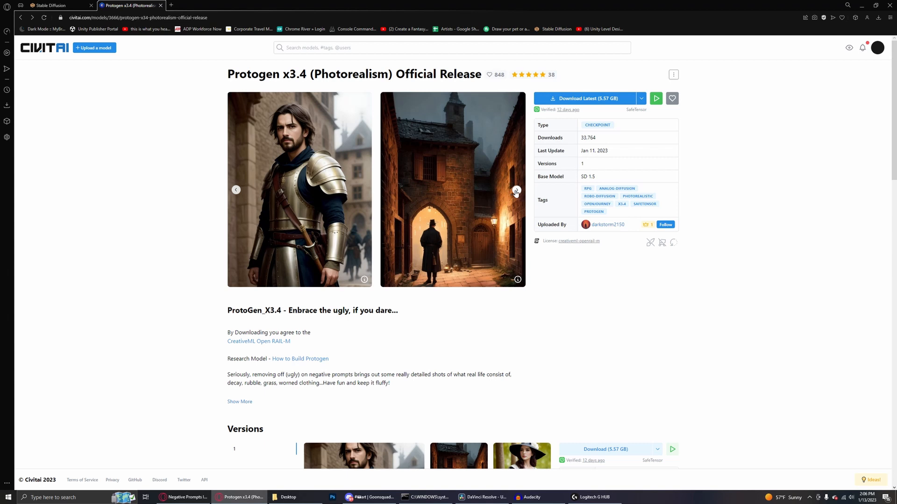
Browse the Protogen x3.4 sample images and copy the full negative prompt from the black-hatted witch image's generation data
{"action": "left_click", "coordinate": [516, 190]}
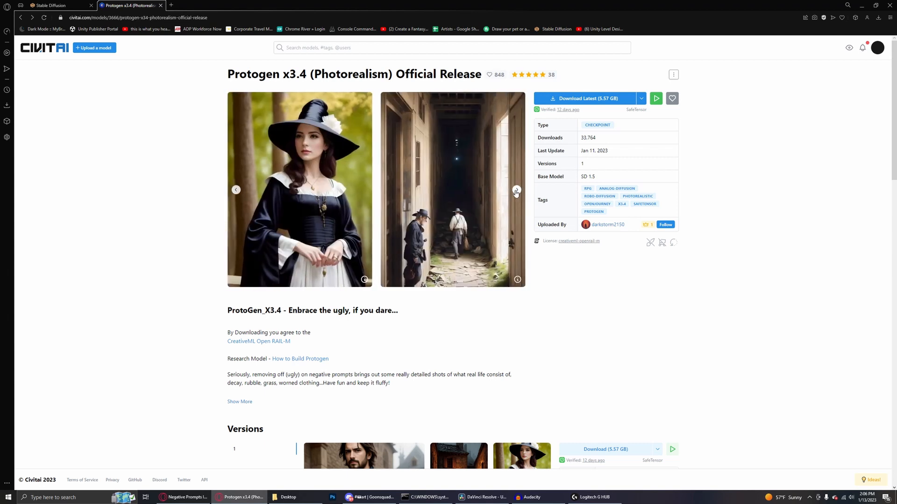
{"action": "left_click", "coordinate": [516, 190]}
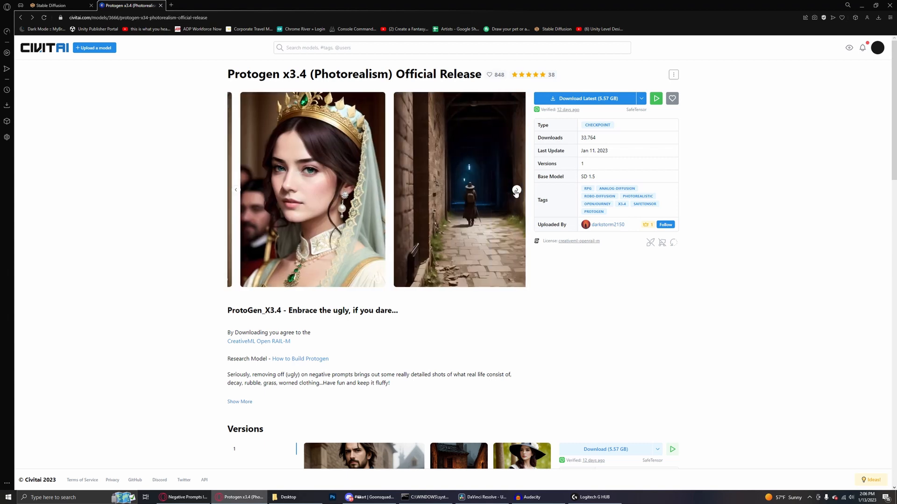
{"action": "left_click", "coordinate": [236, 190]}
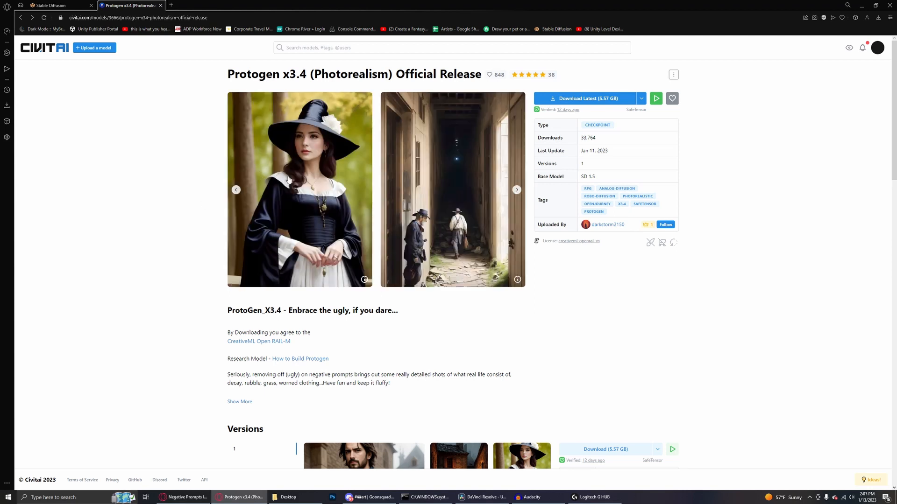
{"action": "left_click", "coordinate": [365, 281]}
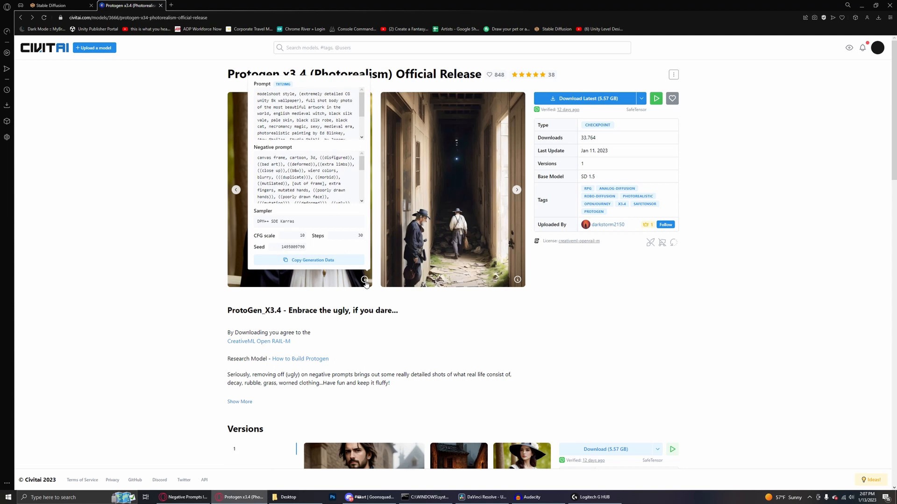
{"action": "left_click_drag", "start_coordinate": [259, 162], "coordinate": [347, 169]}
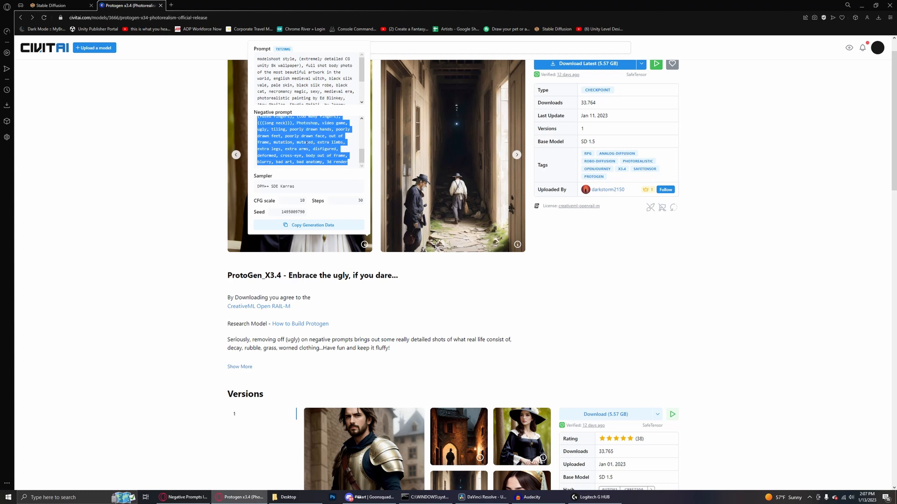
{"action": "right_click", "coordinate": [305, 141]}
{"action": "left_click", "coordinate": [322, 149]}
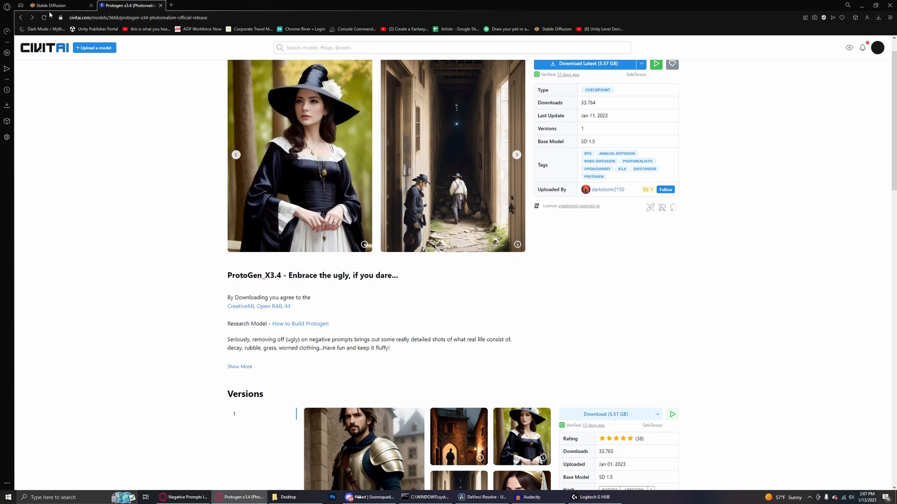
Switch to Stable Diffusion and enter the txt2img prompt "a portrait of a blonde woman, medieval"
{"action": "left_click", "coordinate": [52, 6]}
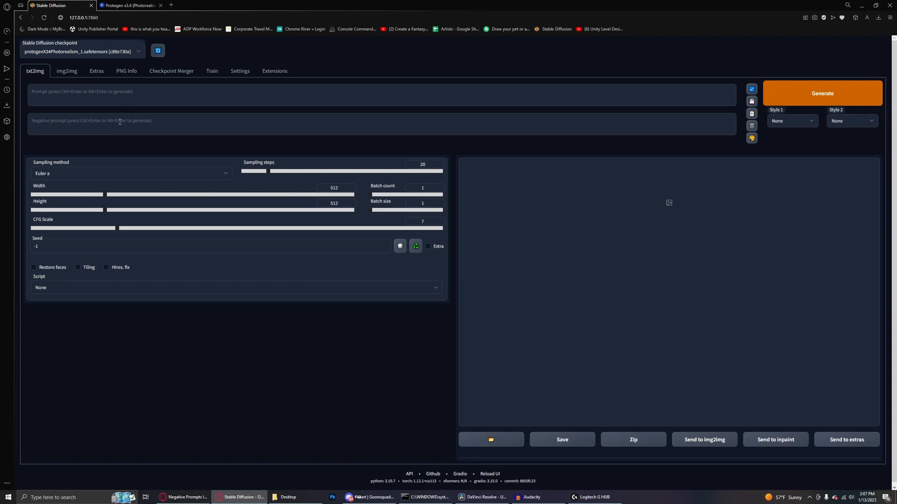
{"action": "left_click", "coordinate": [136, 95]}
{"action": "key", "text": "ctrl+v"}
Configure DPM++ SDE Karras sampling with 30 steps, height 768, CFG scale 10 and face restoration enabled
{"action": "left_click", "coordinate": [107, 176]}
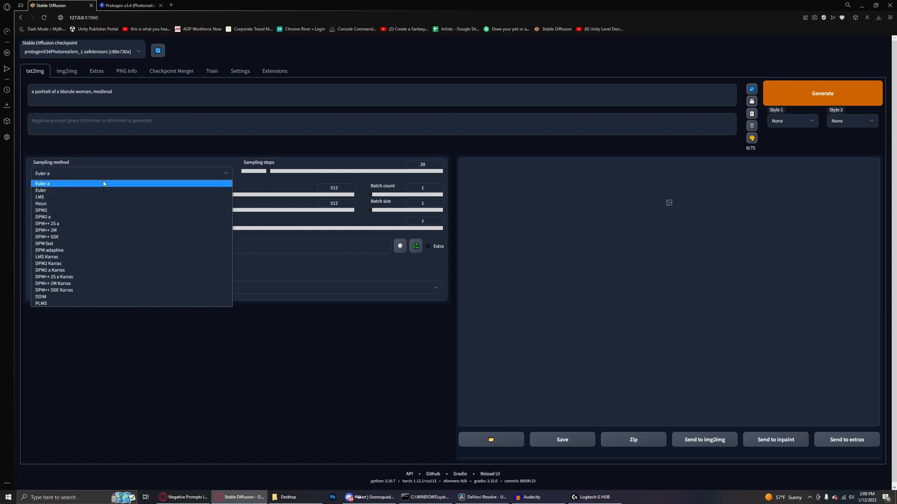
{"action": "left_click", "coordinate": [51, 291]}
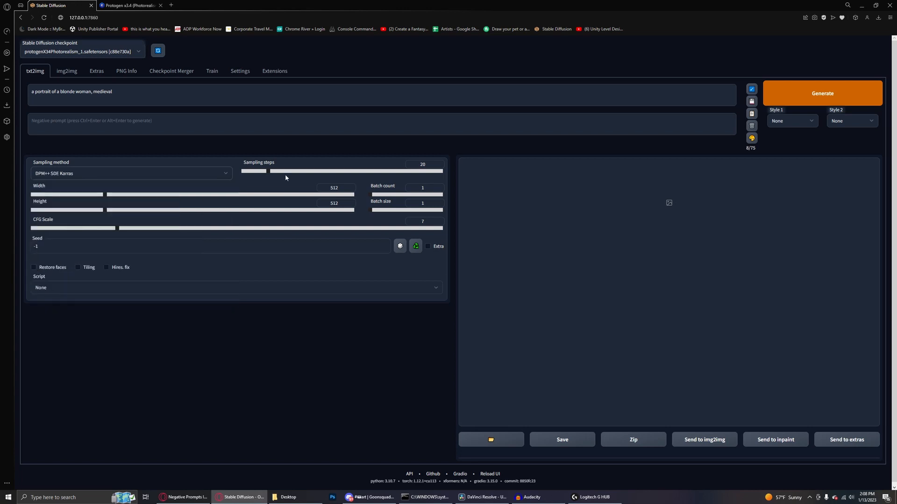
{"action": "left_click_drag", "start_coordinate": [266, 172], "coordinate": [282, 172]}
{"action": "left_click_drag", "start_coordinate": [104, 212], "coordinate": [146, 213]}
{"action": "left_click_drag", "start_coordinate": [117, 229], "coordinate": [155, 233]}
{"action": "left_click", "coordinate": [51, 270]}
Generate the portrait without a negative prompt and inspect the result at full size
{"action": "left_click", "coordinate": [794, 96]}
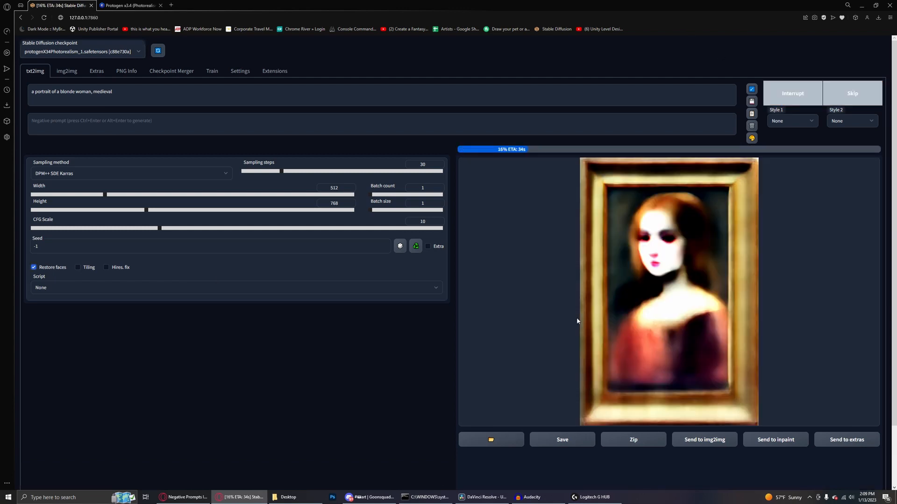
{"action": "right_click", "coordinate": [577, 321]}
{"action": "left_click", "coordinate": [527, 341]}
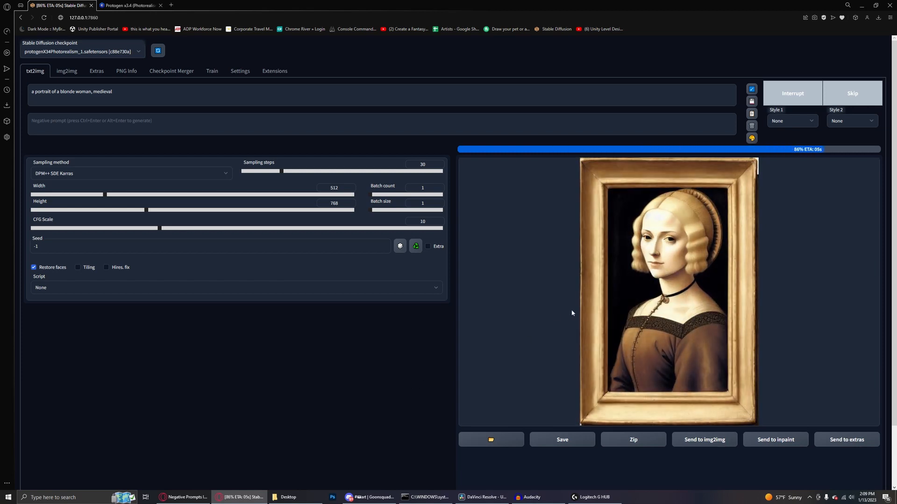
{"action": "left_click", "coordinate": [620, 225]}
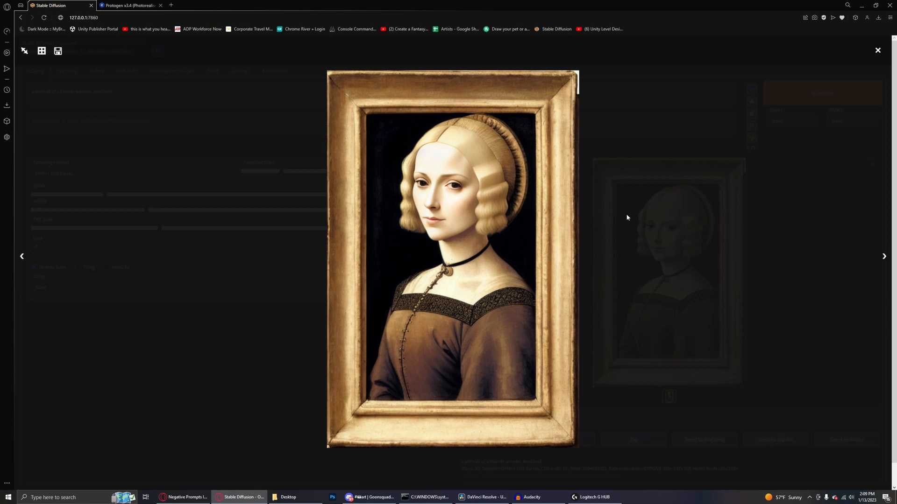
{"action": "left_click", "coordinate": [631, 187]}
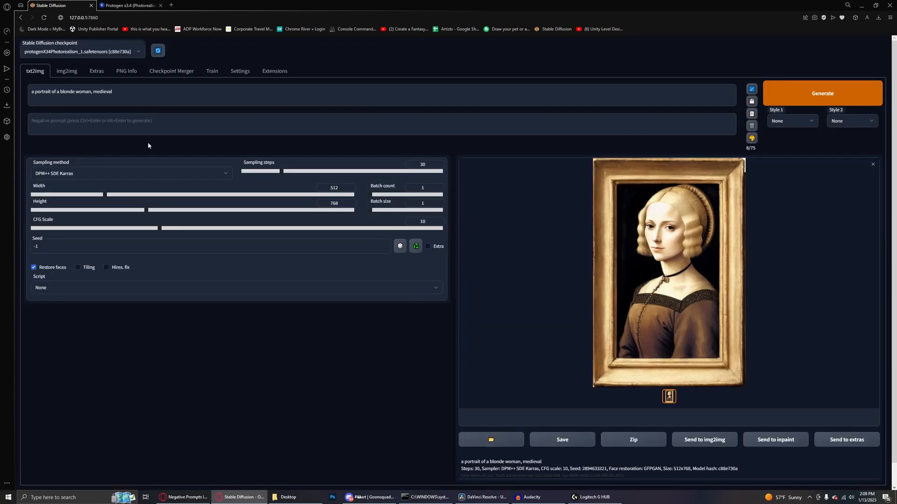
Paste the negative prompt copied from the Civitai witch image into the negative prompt
{"action": "left_click", "coordinate": [132, 127]}
{"action": "key", "text": "ctrl+v"}
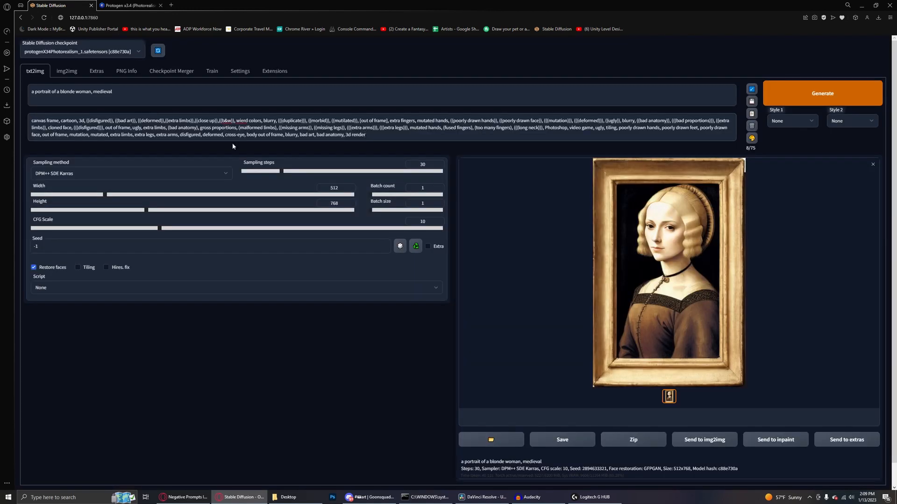
{"action": "right_click", "coordinate": [405, 137]}
{"action": "left_click", "coordinate": [204, 124]}
Examine the negative prompt's terms, such as "canvas frame" and "mutated", against the positive prompt
{"action": "left_click_drag", "start_coordinate": [31, 121], "coordinate": [59, 121]}
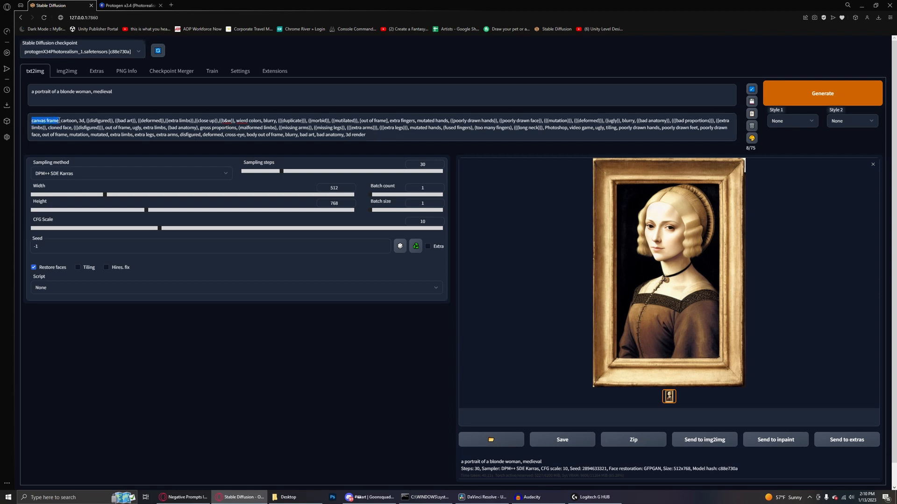
{"action": "left_click", "coordinate": [122, 97]}
{"action": "double_click", "coordinate": [43, 93]}
{"action": "left_click_drag", "start_coordinate": [31, 120], "coordinate": [59, 121]}
{"action": "double_click", "coordinate": [96, 121]}
{"action": "double_click", "coordinate": [115, 135]}
{"action": "double_click", "coordinate": [100, 135]}
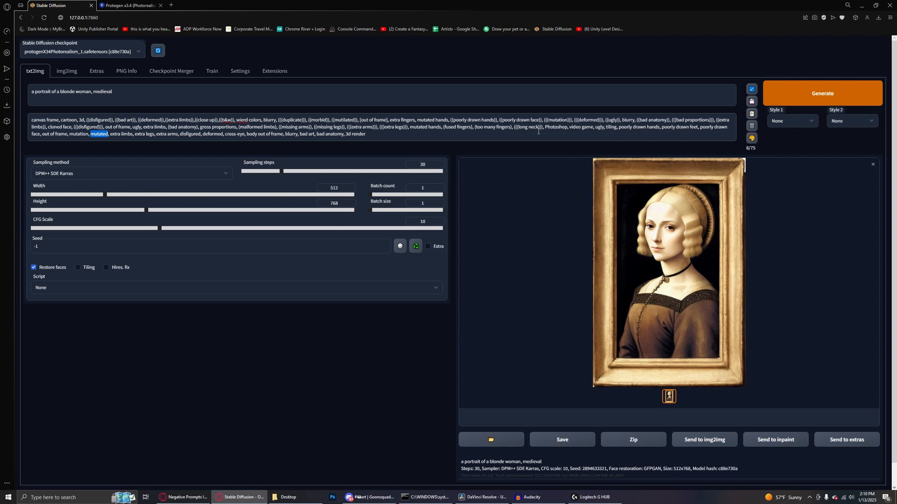
Generate the portrait again using the negative prompt and inspect the result at full size
{"action": "left_click", "coordinate": [664, 136]}
{"action": "key", "text": "ctrl+Return"}
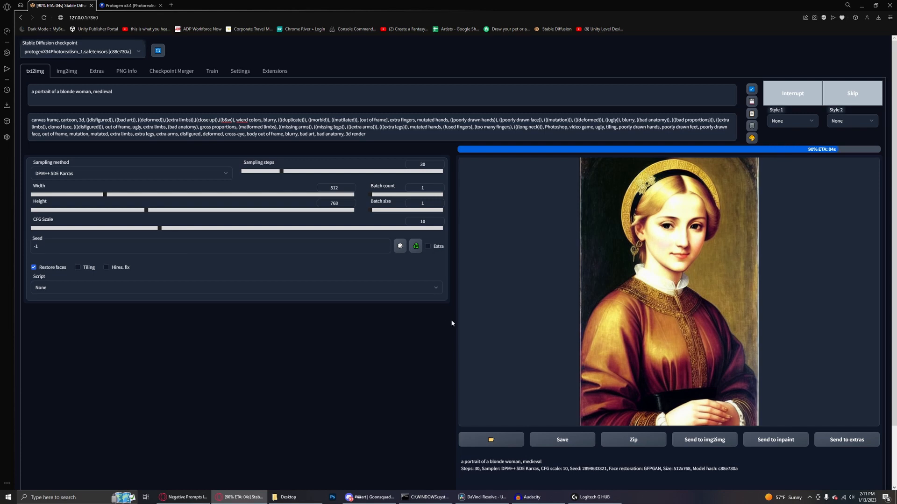
{"action": "left_click", "coordinate": [497, 295]}
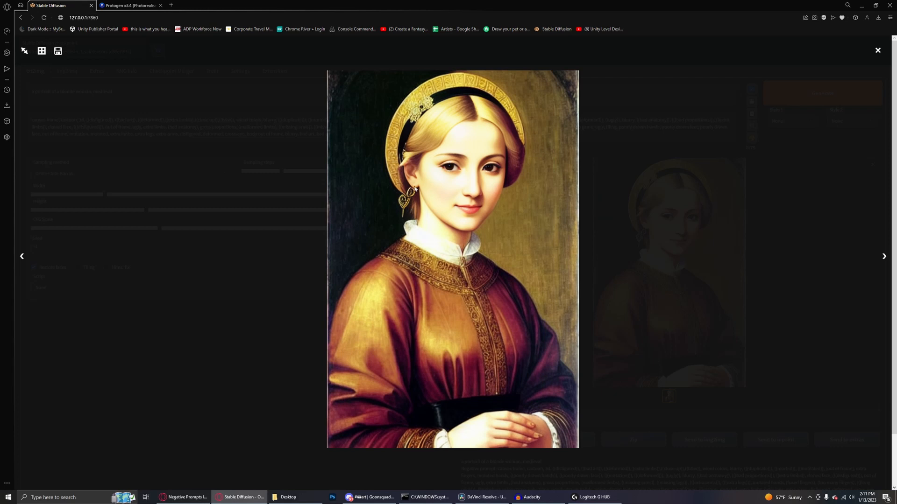
{"action": "left_click", "coordinate": [309, 228]}
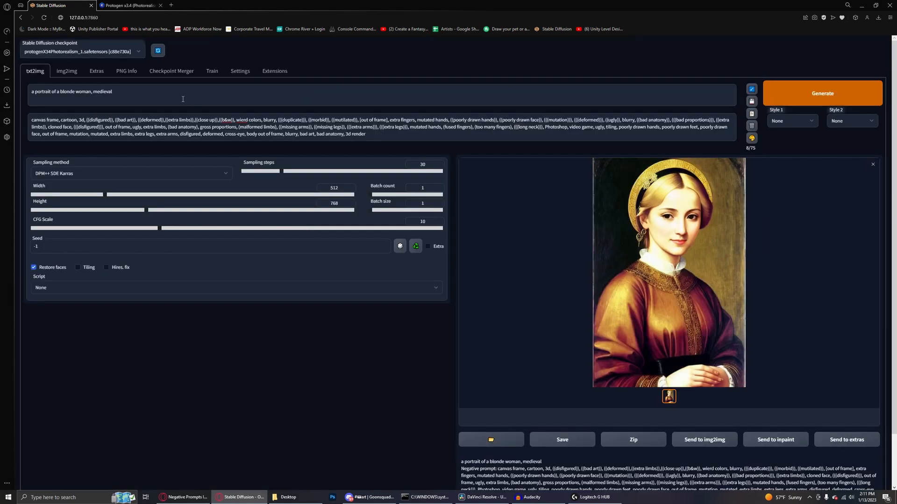
Apply the saved style that adds modelshoot, golden crown and medieval architecture wording to the prompt and extends the negative prompt
{"action": "left_click", "coordinate": [164, 99]}
{"action": "left_click_drag", "start_coordinate": [104, 103], "coordinate": [21, 100]}
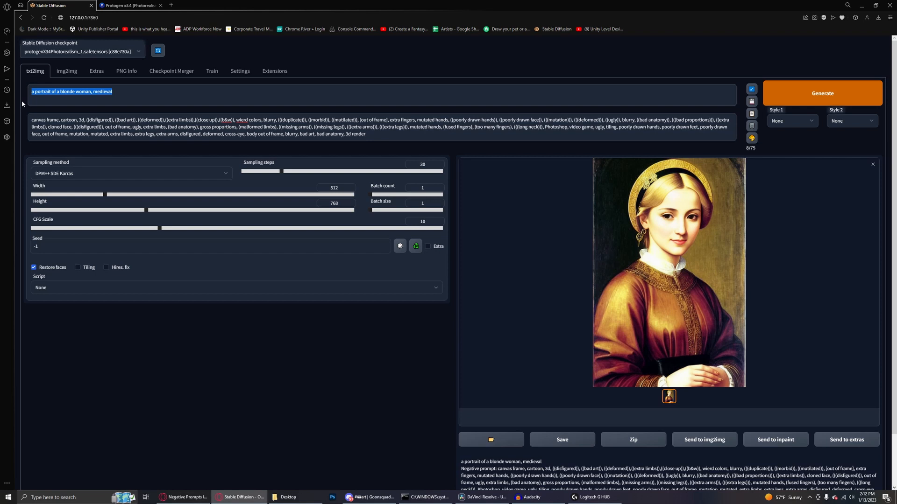
{"action": "key", "text": "Right"}
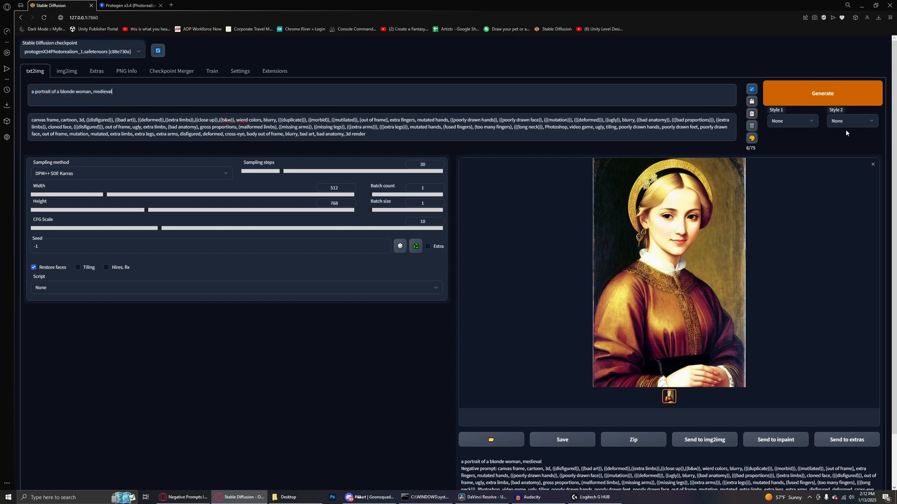
{"action": "left_click", "coordinate": [793, 122]}
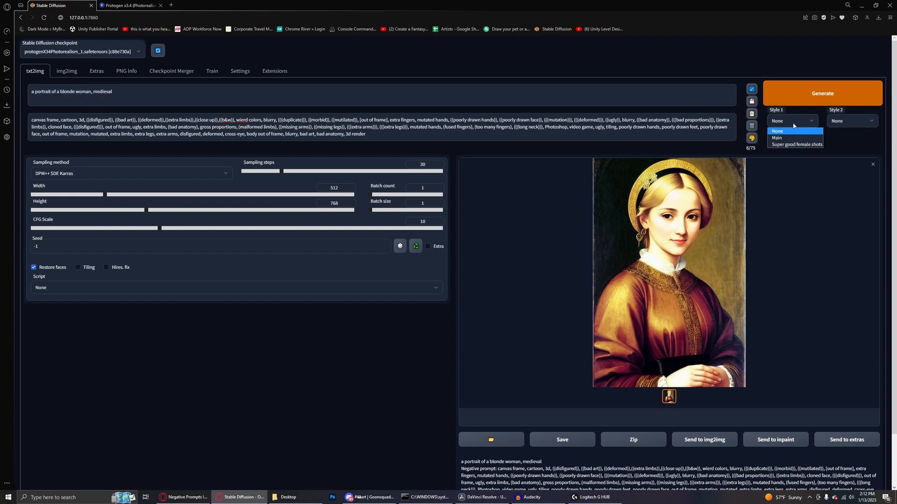
Review the extended prompt and negative prompt, and revisit the Protogen x3.4 page on Civitai for reference
{"action": "scroll", "coordinate": [426, 137], "scroll_direction": "down", "scroll_amount": 1}
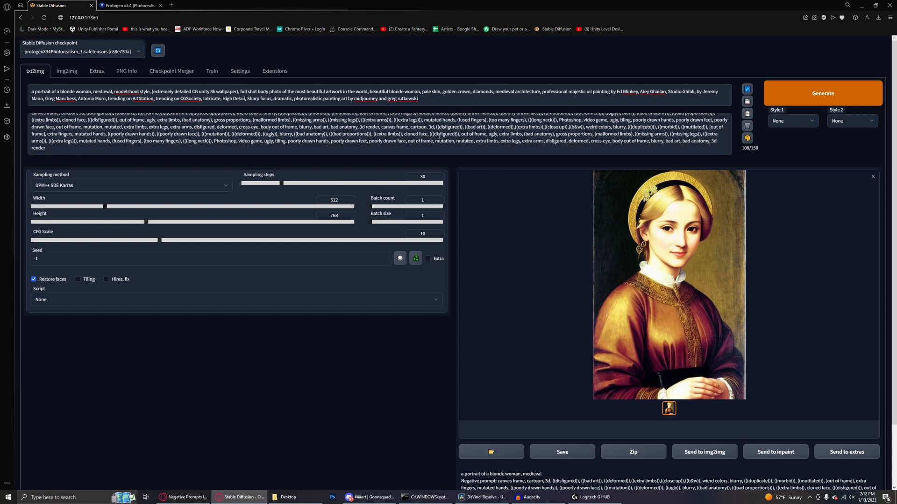
{"action": "scroll", "coordinate": [426, 137], "scroll_direction": "up", "scroll_amount": 1}
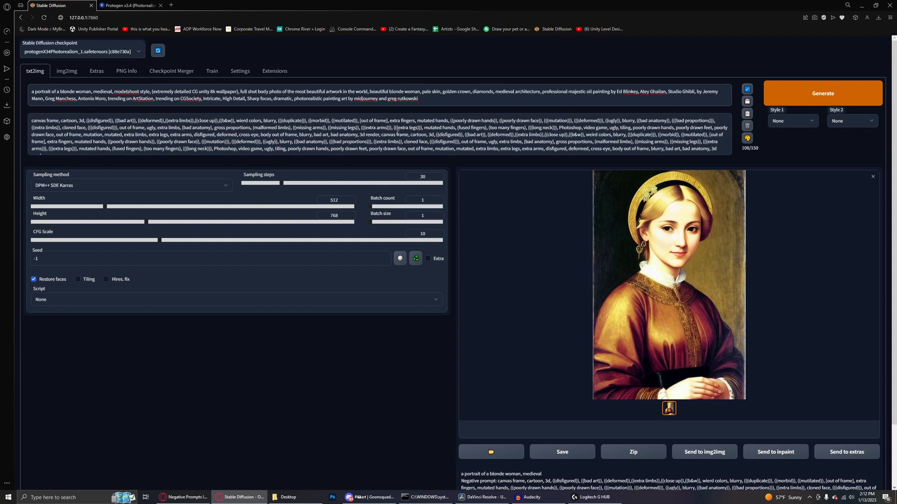
{"action": "scroll", "coordinate": [386, 129], "scroll_direction": "down", "scroll_amount": 1}
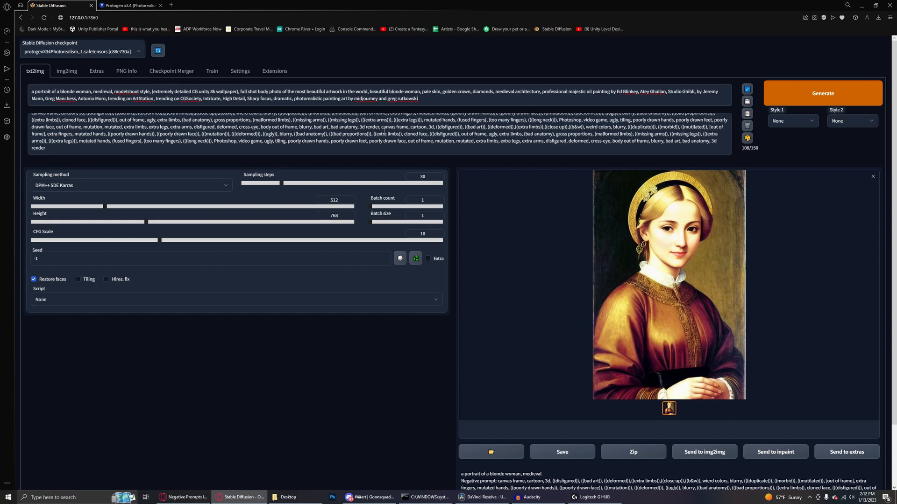
{"action": "scroll", "coordinate": [384, 131], "scroll_direction": "up", "scroll_amount": 1}
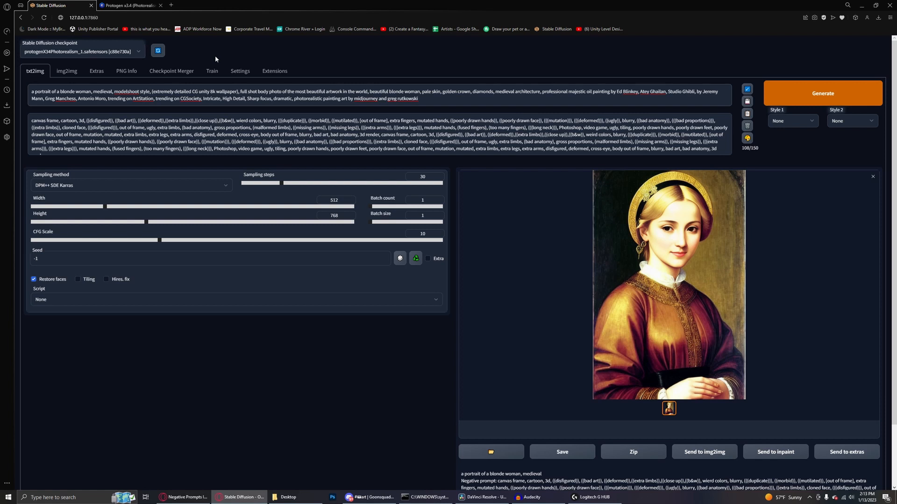
{"action": "left_click", "coordinate": [129, 6]}
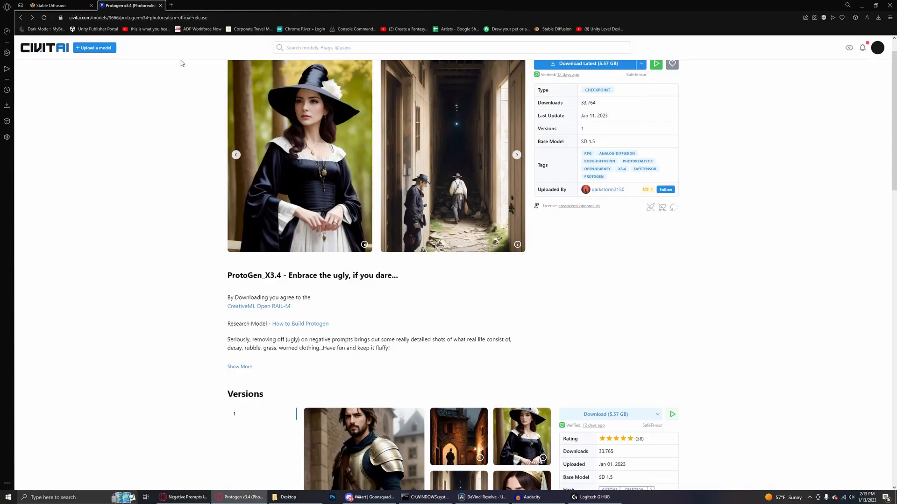
{"action": "scroll", "coordinate": [275, 116], "scroll_direction": "up", "scroll_amount": 1}
{"action": "left_click", "coordinate": [71, 5]}
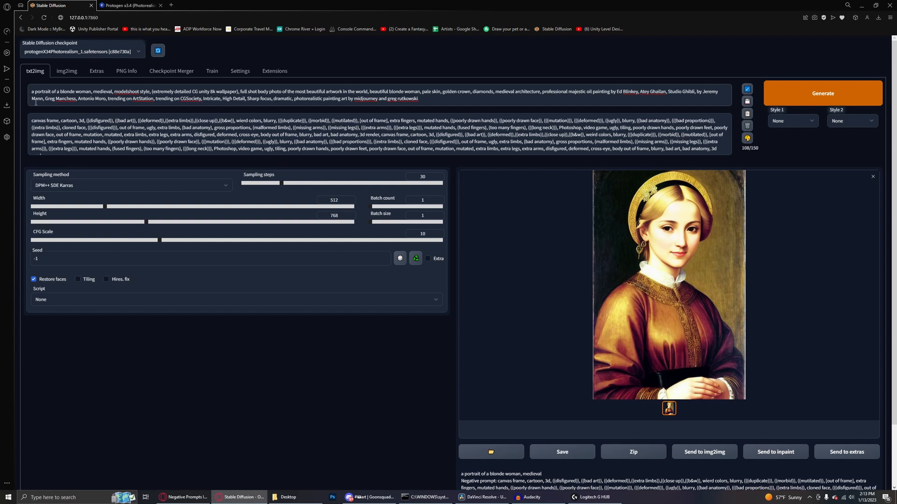
Generate the blonde woman portrait with the style-extended prompts and inspect the result at full size
{"action": "scroll", "coordinate": [36, 118], "scroll_direction": "down", "scroll_amount": 1}
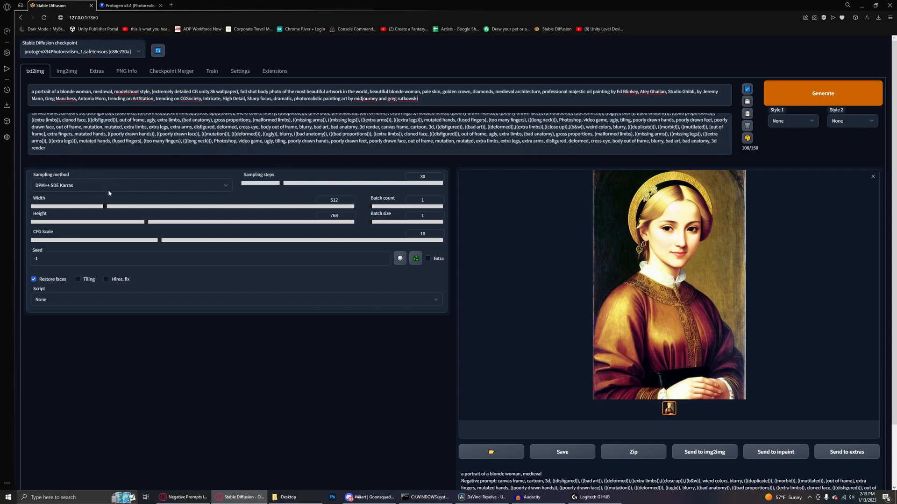
{"action": "left_click", "coordinate": [807, 104]}
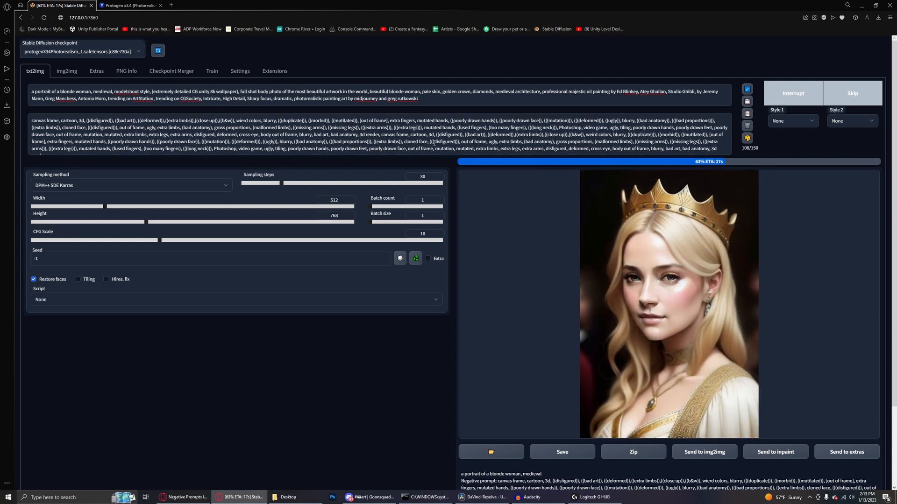
{"action": "left_click", "coordinate": [590, 205]}
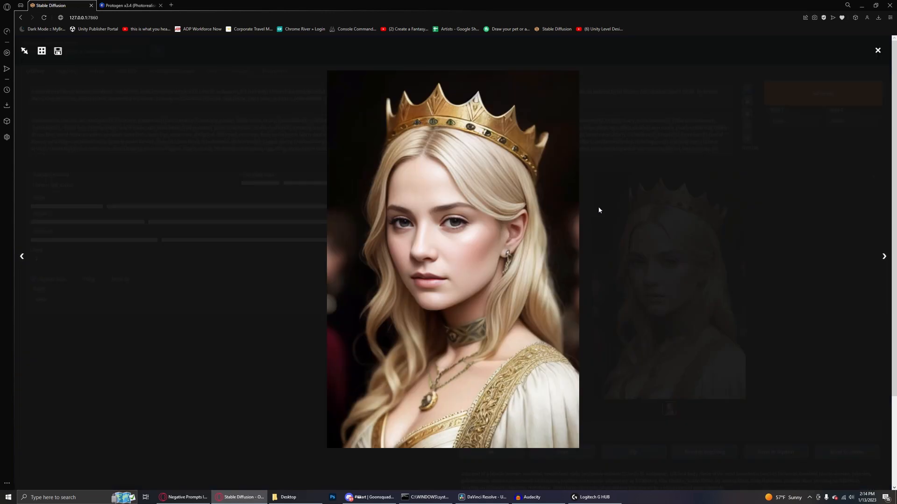